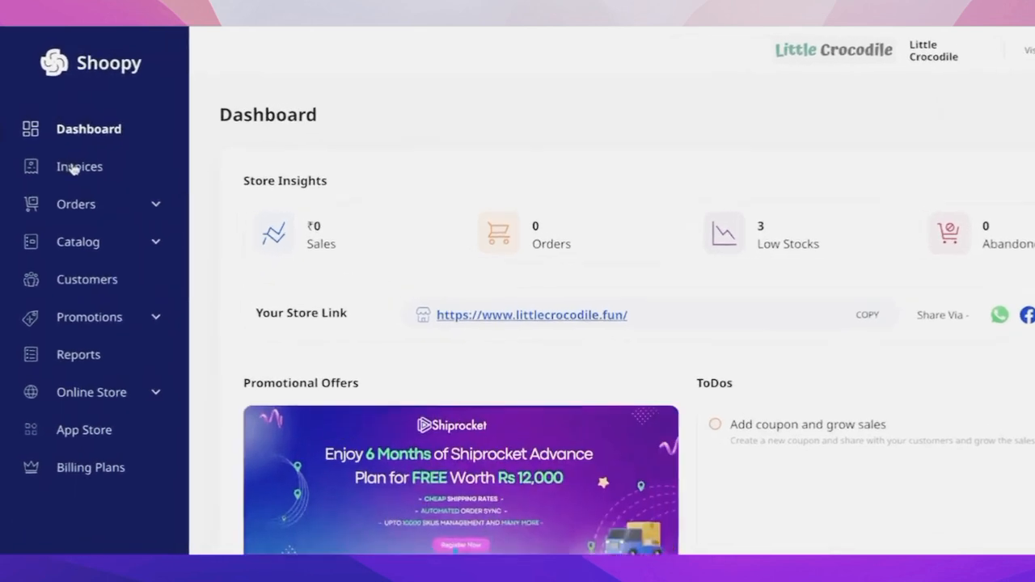
# - Open the settings of the invoices section and choose the A5 invoice template
pyautogui.click(77, 167)
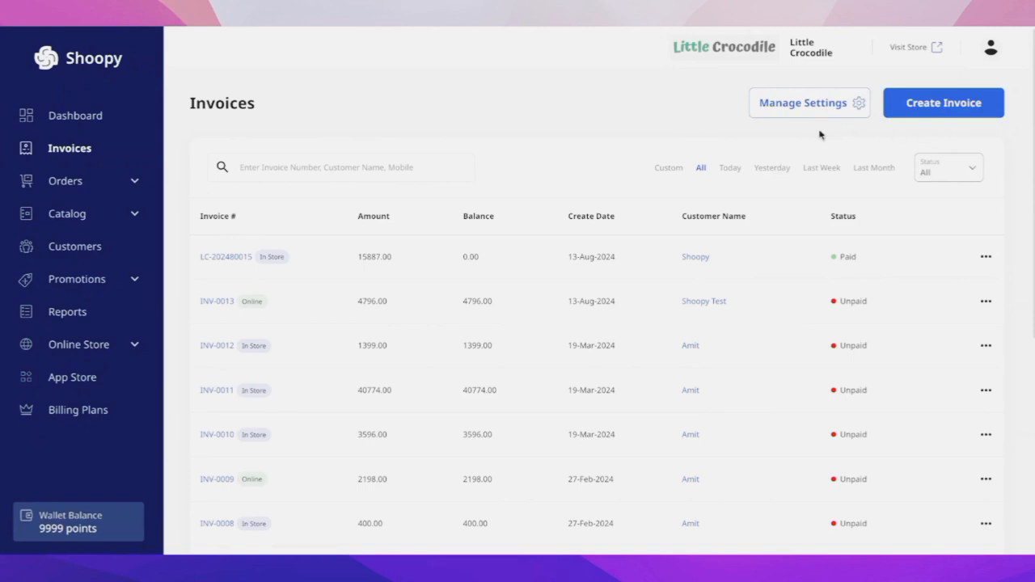
pyautogui.click(802, 102)
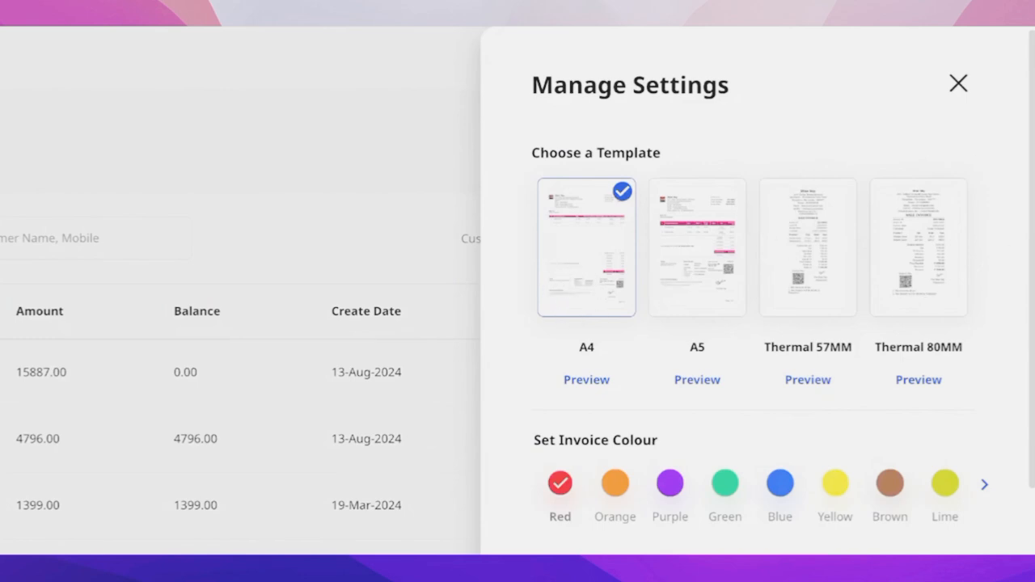
pyautogui.click(689, 263)
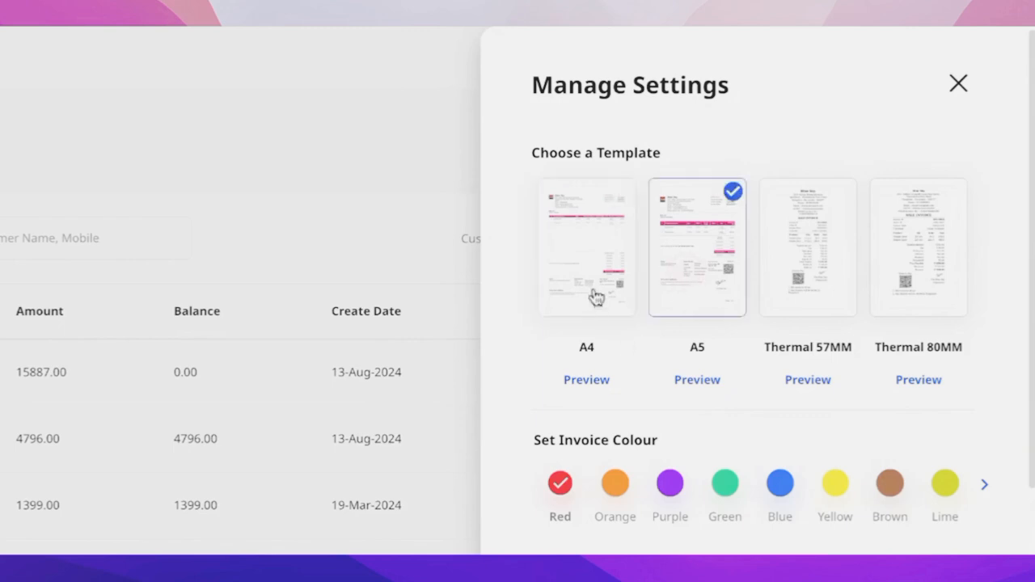
# - Try IN as the invoice prefix, restore it to LC, and save the prefix settings
pyautogui.scroll(-3, 602, 380)
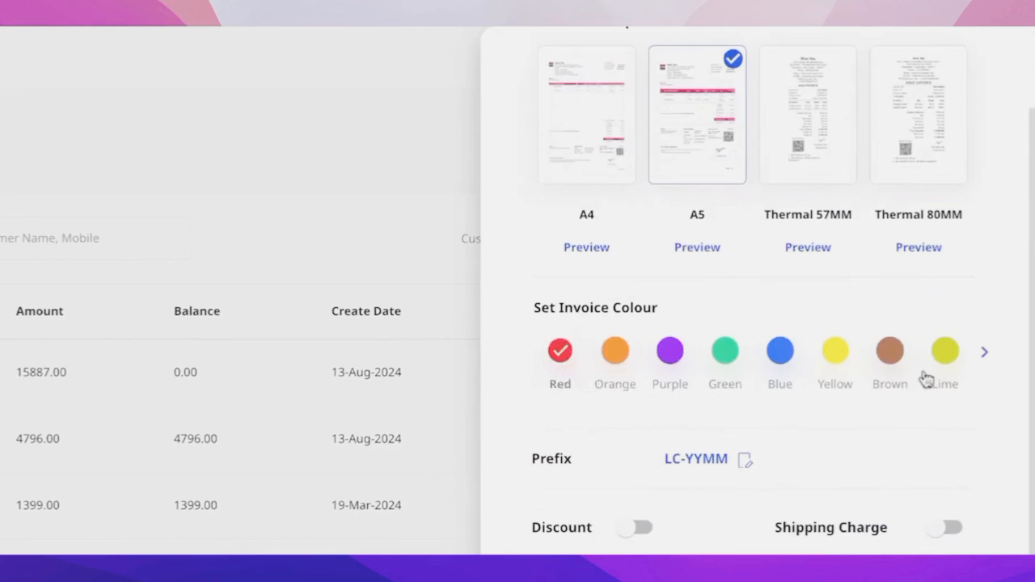
pyautogui.scroll(-2, 649, 402)
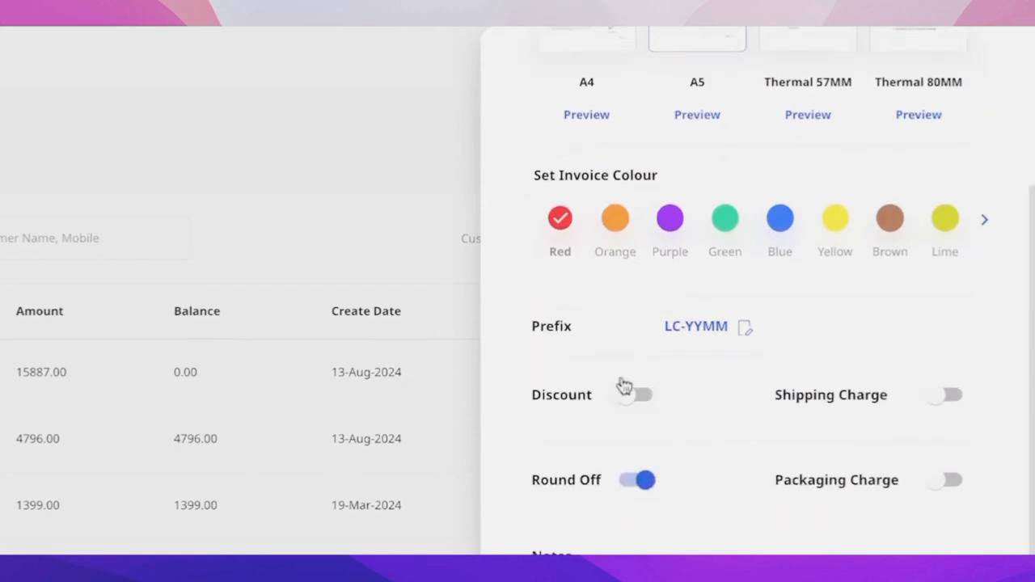
pyautogui.click(745, 334)
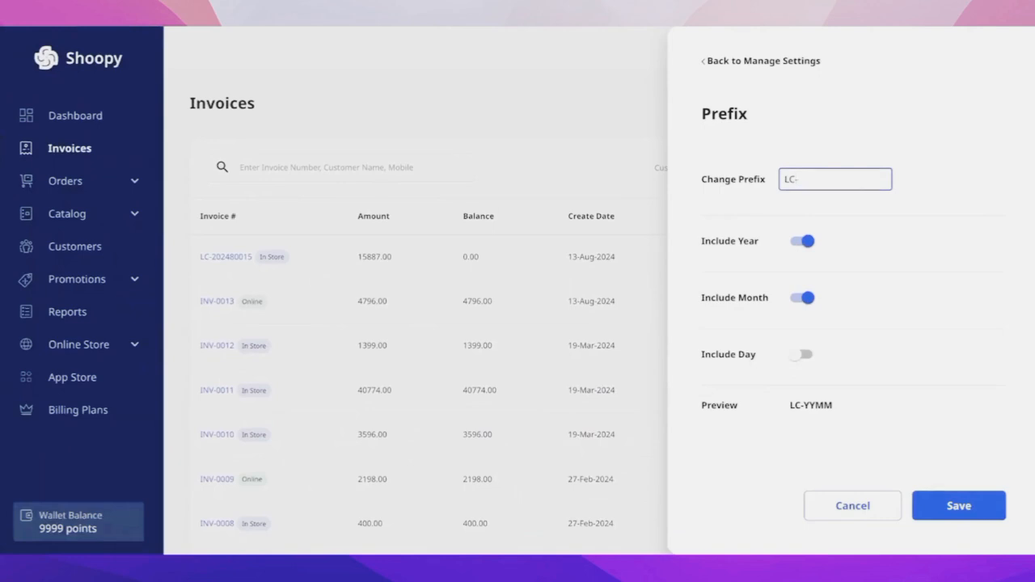
pyautogui.doubleClick(790, 180)
pyautogui.write('IN-')
pyautogui.doubleClick(790, 179)
pyautogui.write('LC')
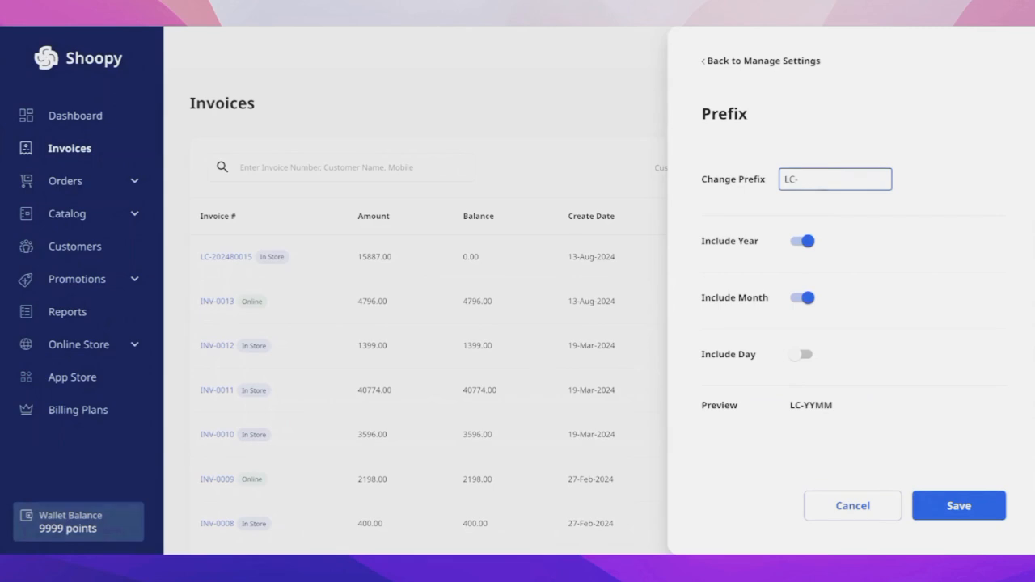
pyautogui.click(959, 505)
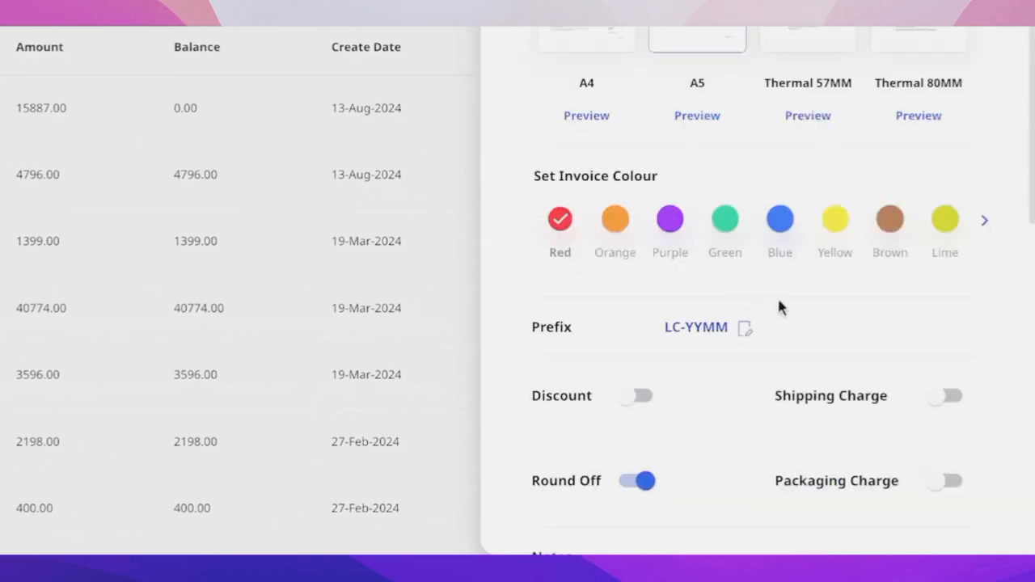
# - Enable the Discount option, review the notes, terms and signature, and save the invoice settings
pyautogui.scroll(-2, 781, 289)
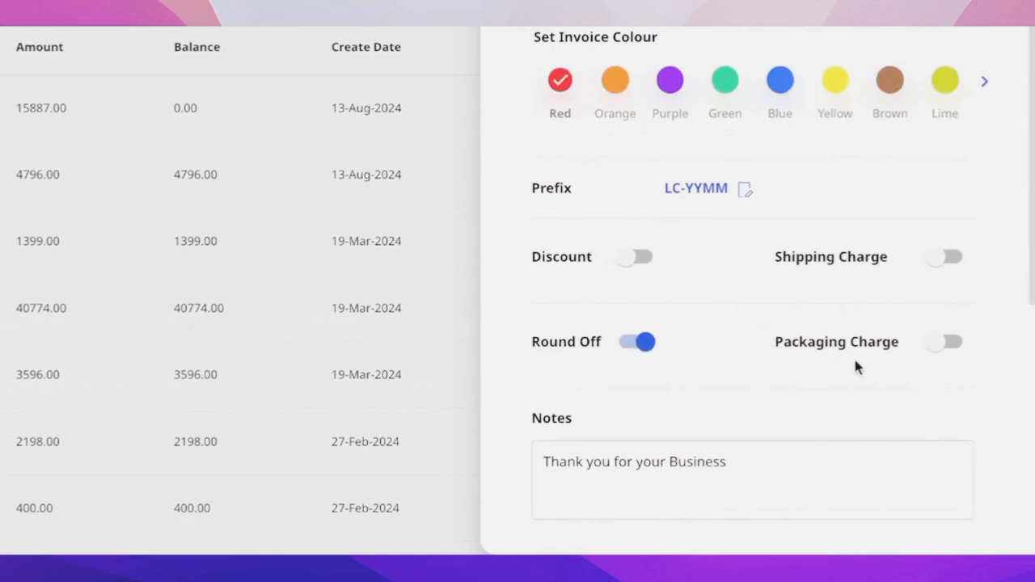
pyautogui.scroll(-1, 833, 339)
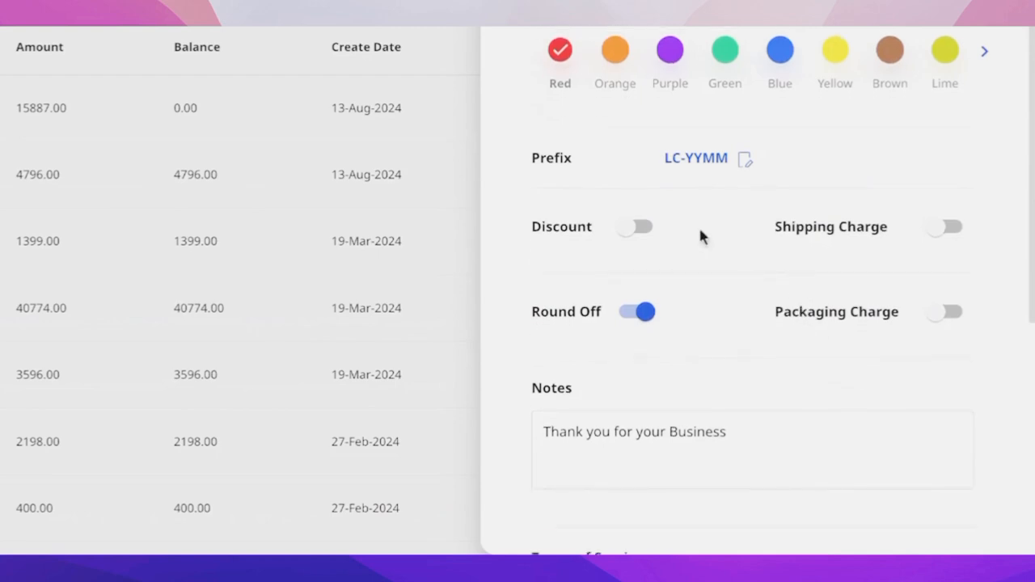
pyautogui.click(646, 230)
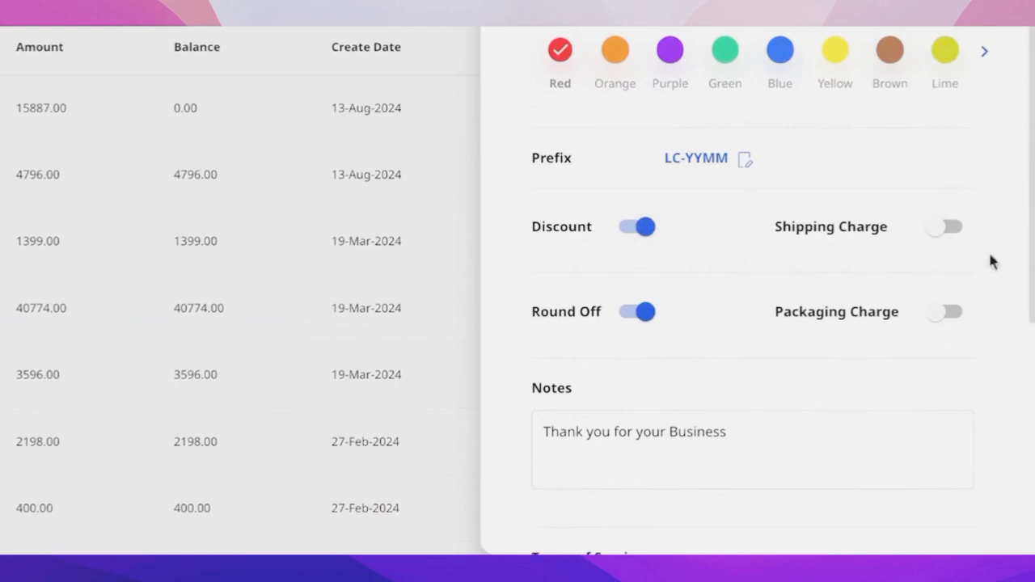
pyautogui.scroll(-1, 755, 306)
pyautogui.scroll(-2, 755, 311)
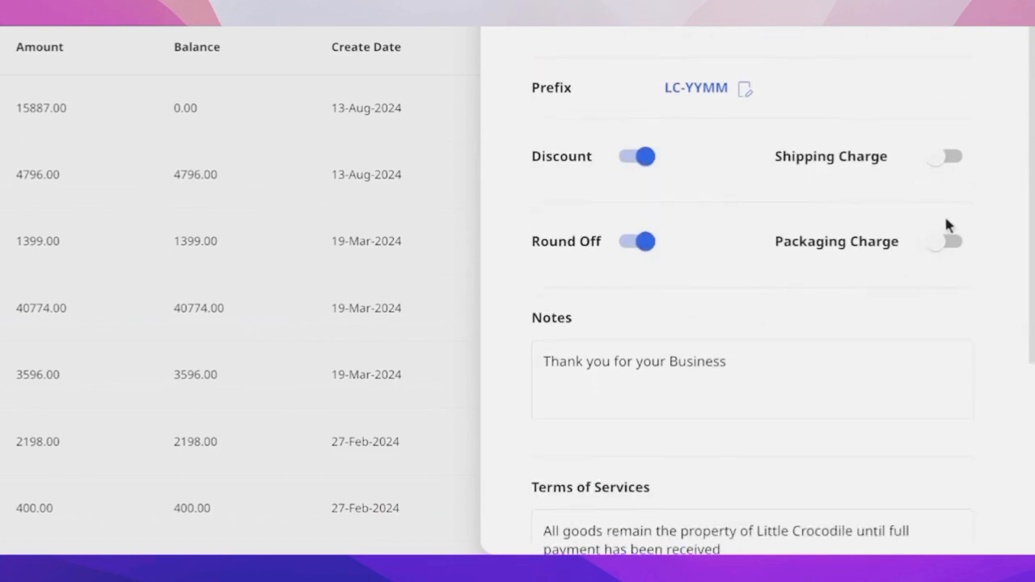
pyautogui.scroll(-4, 554, 352)
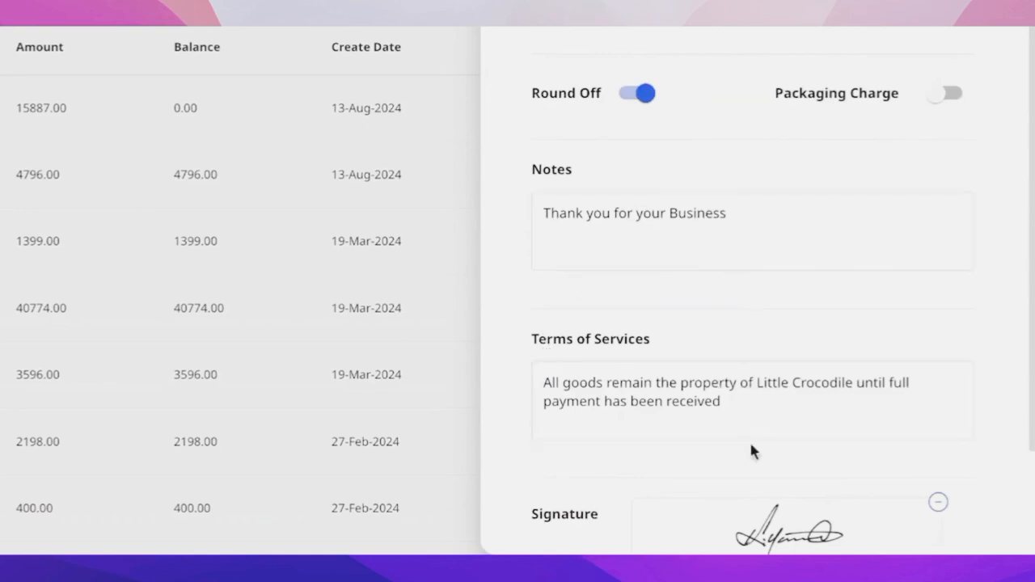
pyautogui.scroll(-4, 749, 439)
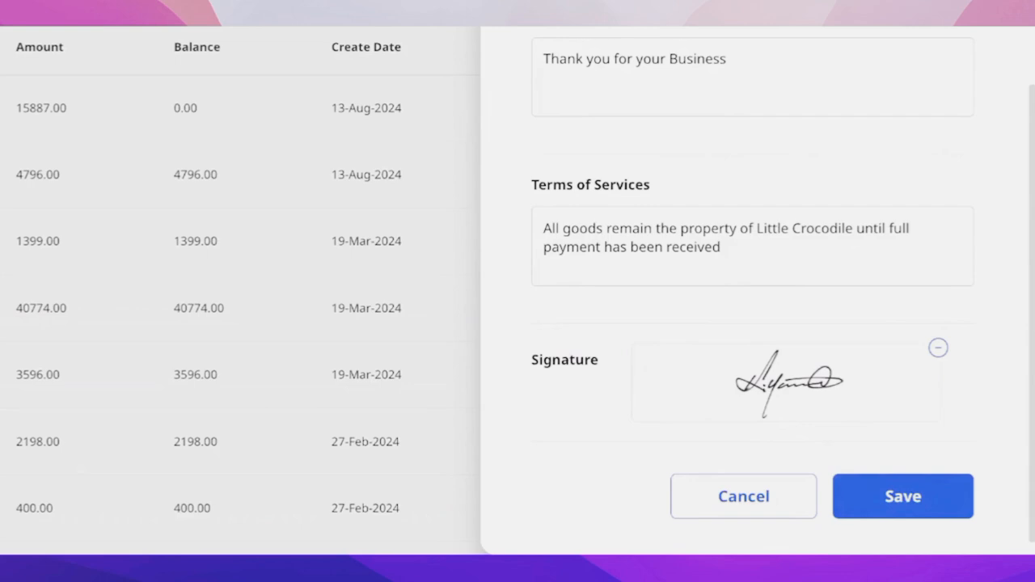
pyautogui.scroll(5, 739, 277)
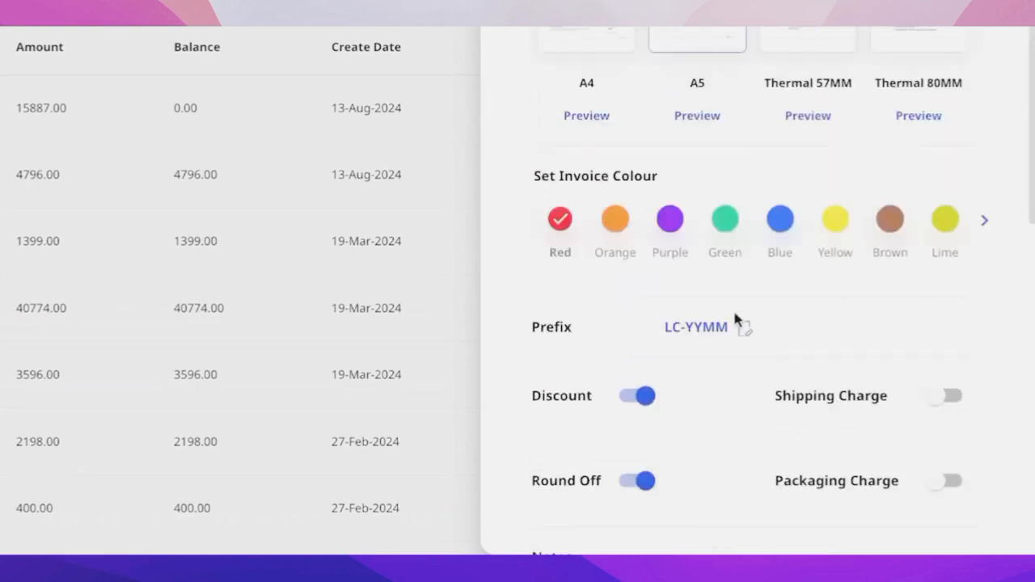
pyautogui.scroll(-7, 850, 441)
pyautogui.click(922, 479)
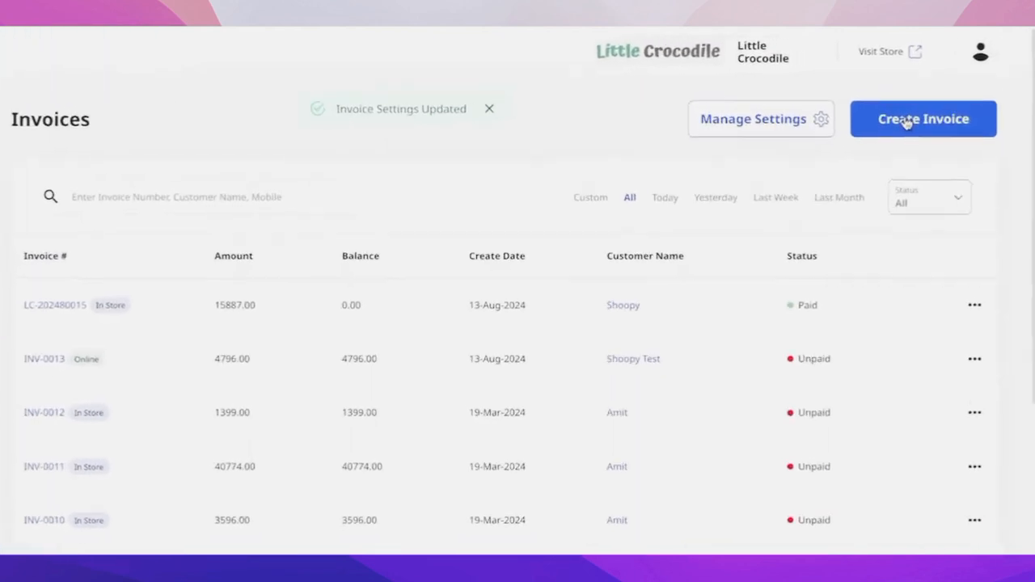
# - Create a new invoice and change the editable end of its invoice number to 0015
pyautogui.click(872, 141)
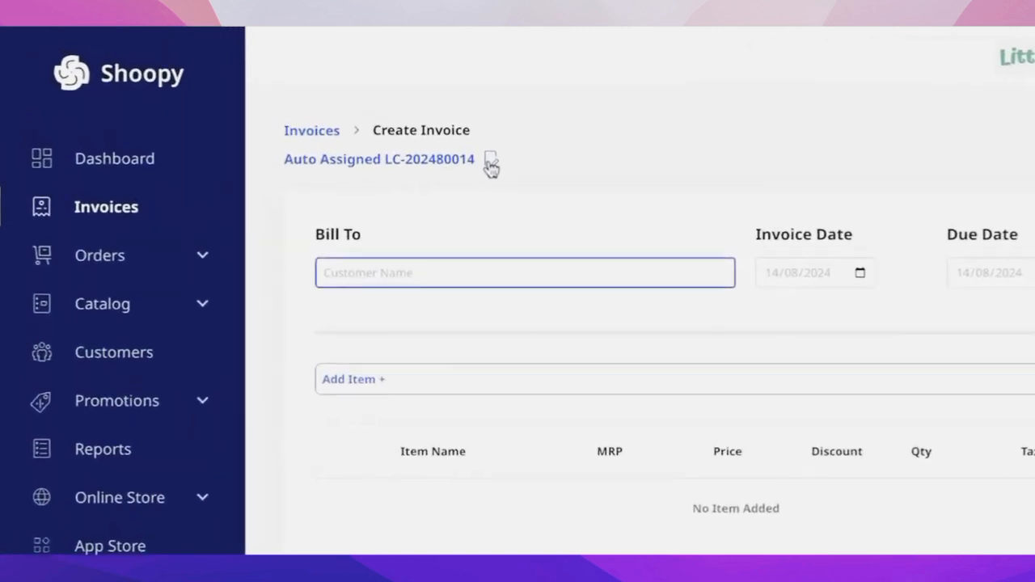
pyautogui.click(490, 165)
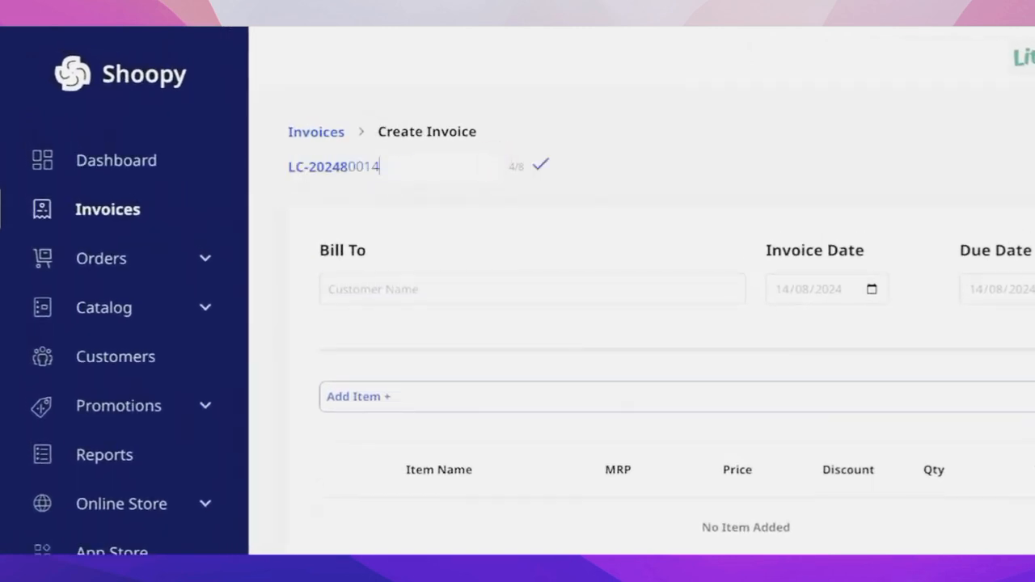
pyautogui.hotkey('shift', 'Left')
pyautogui.hotkey('shift', 'Left')
pyautogui.hotkey('shift', 'Left')
pyautogui.hotkey('shift', 'Left')
pyautogui.press('BackSpace')
pyautogui.write('0015')
pyautogui.press('Return')
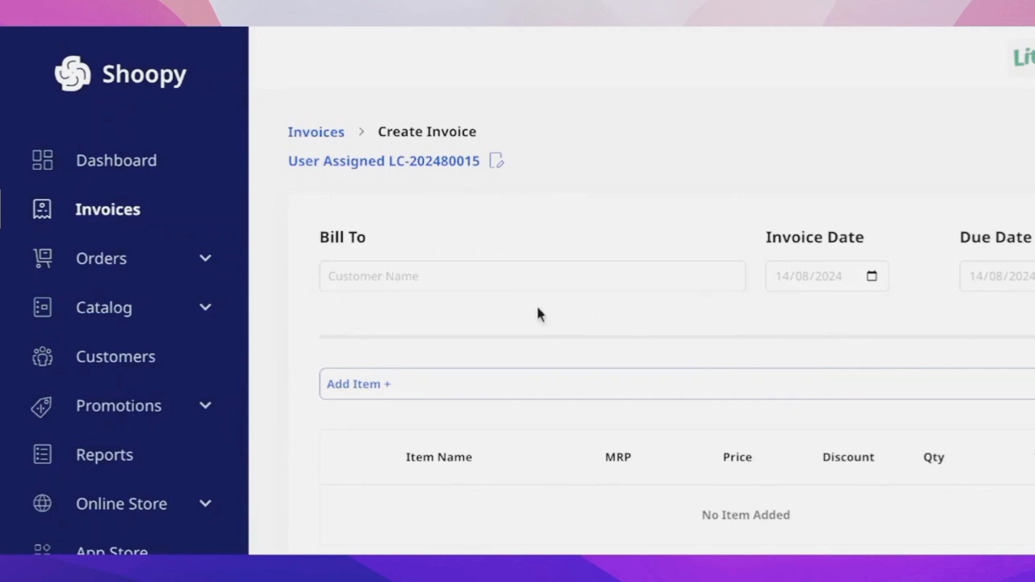
# - Bill the invoice to the existing customer Shoopy Test and clear that selection
pyautogui.click(463, 272)
pyautogui.write('Shoop')
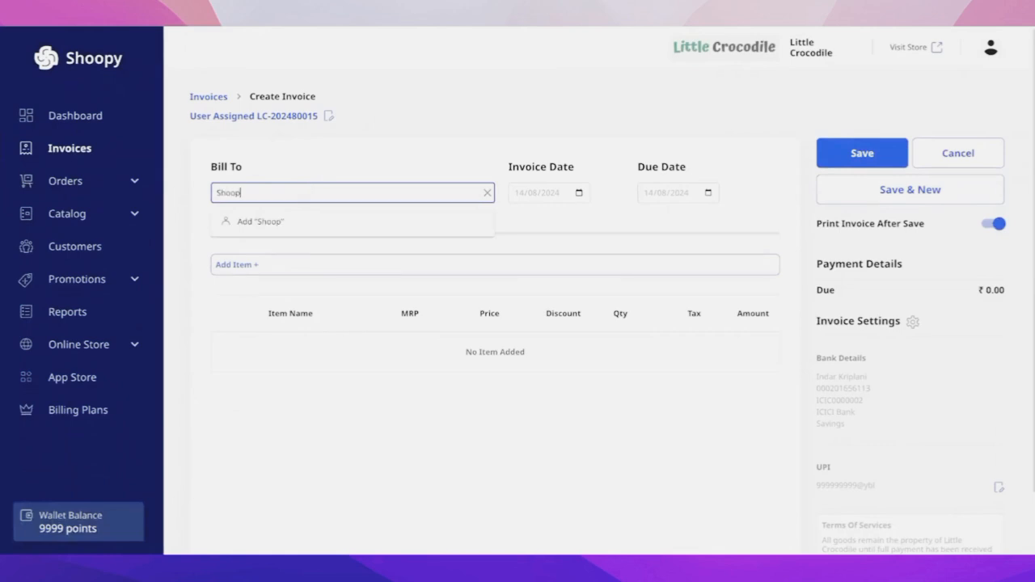
pyautogui.write('y')
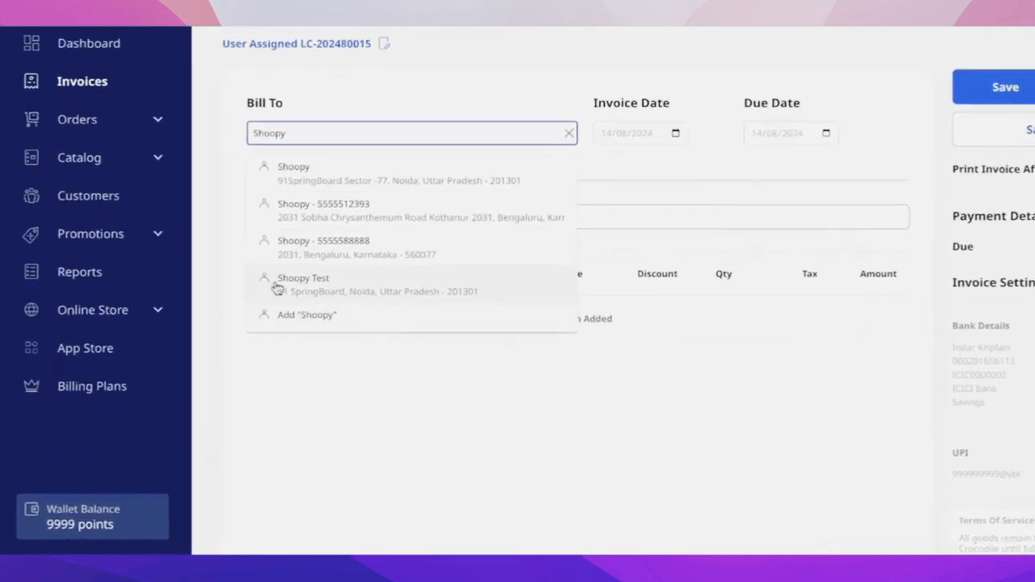
pyautogui.click(345, 289)
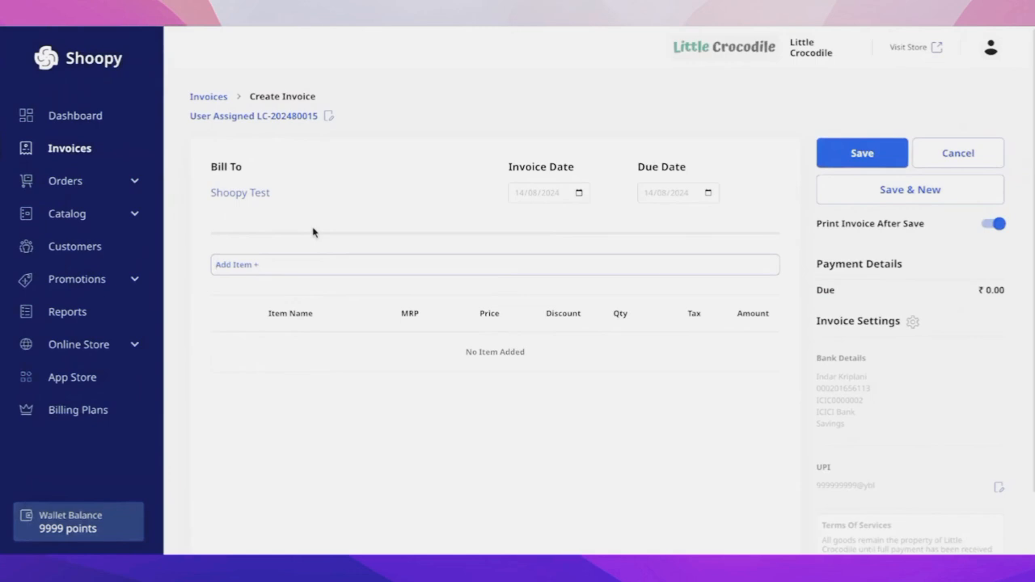
pyautogui.click(250, 194)
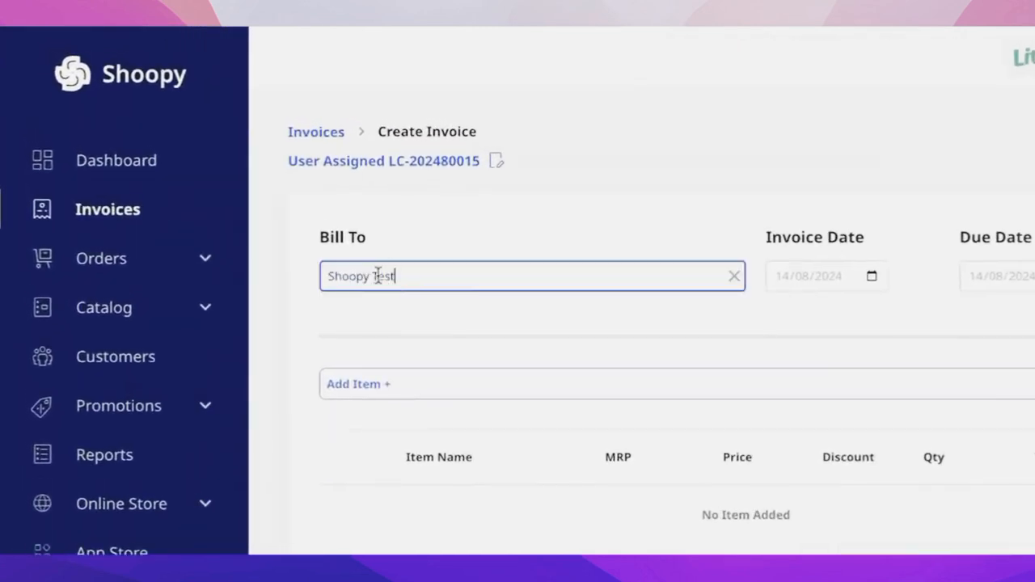
pyautogui.click(734, 277)
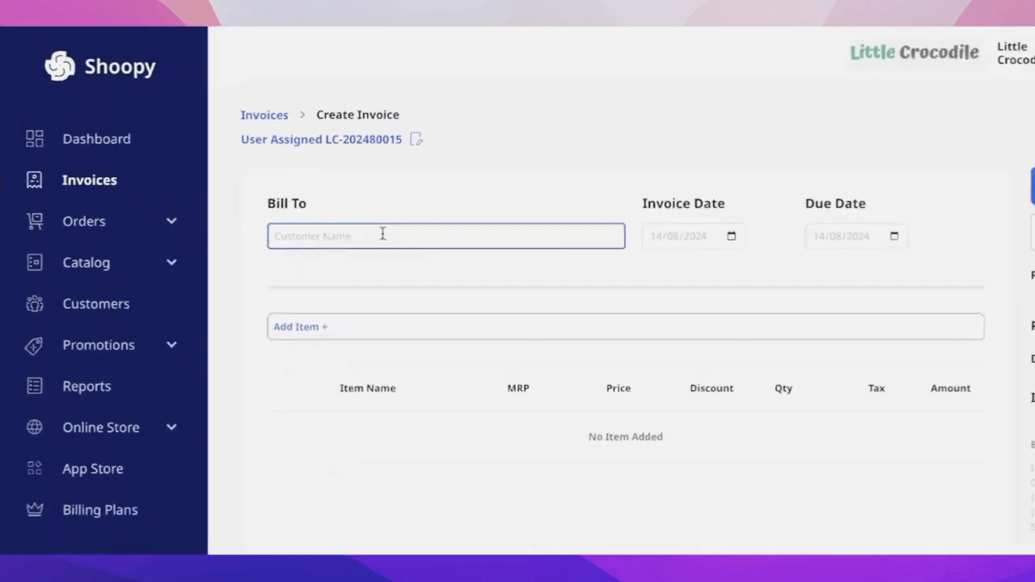
# - Start adding Shoopy as a new billing customer, trying the GST number option and leaving it disabled
pyautogui.write('Shoopy')
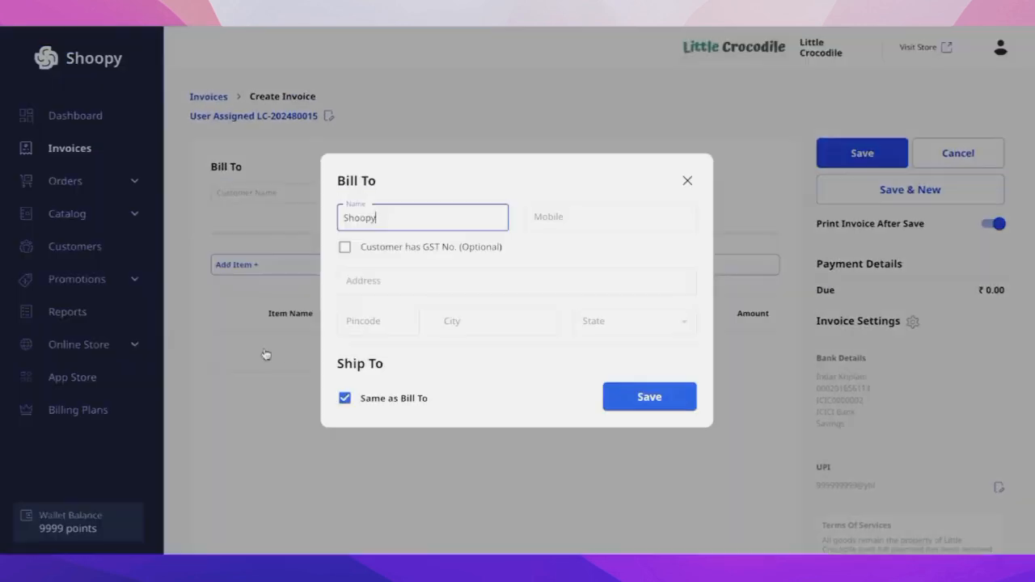
pyautogui.click(265, 351)
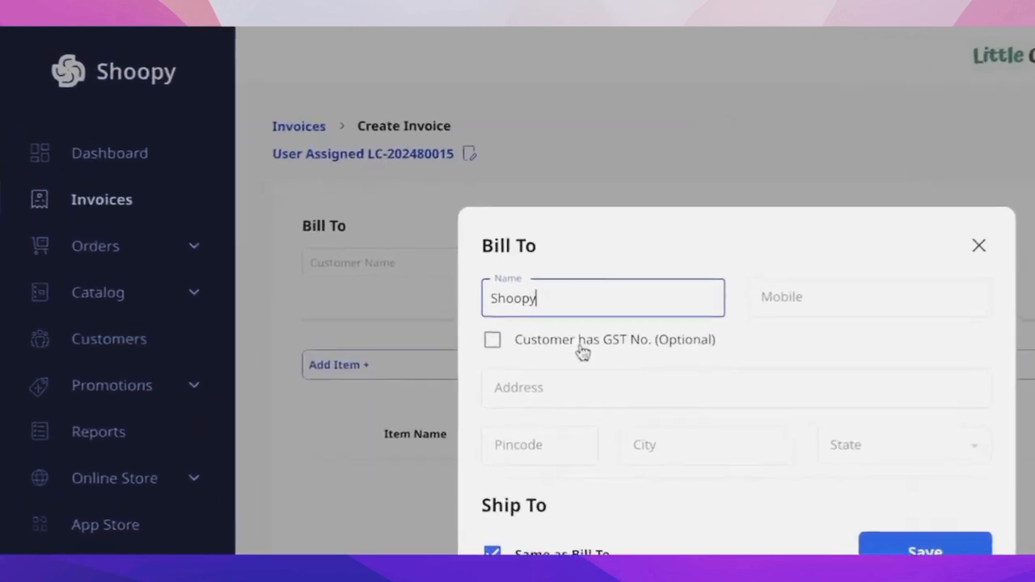
pyautogui.click(520, 356)
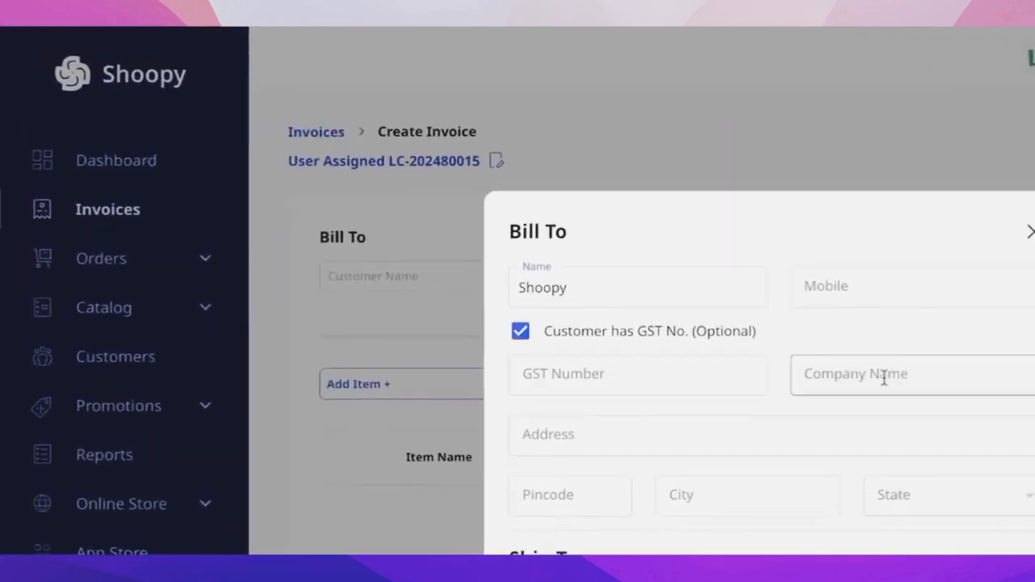
pyautogui.click(519, 332)
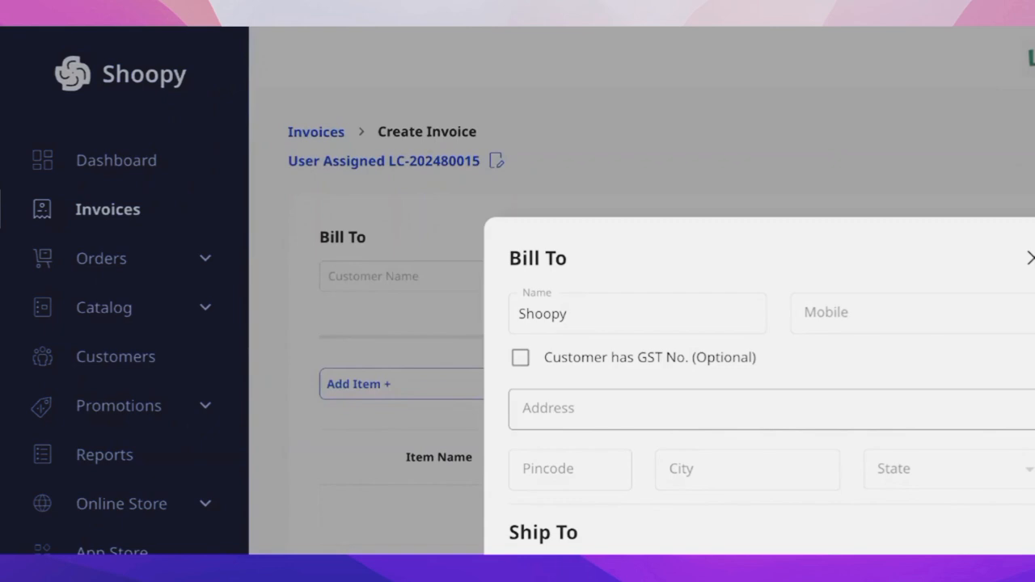
# - Enter the customer's street address and pincode, set shipping to Same as Bill To, and save the customer
pyautogui.click(604, 412)
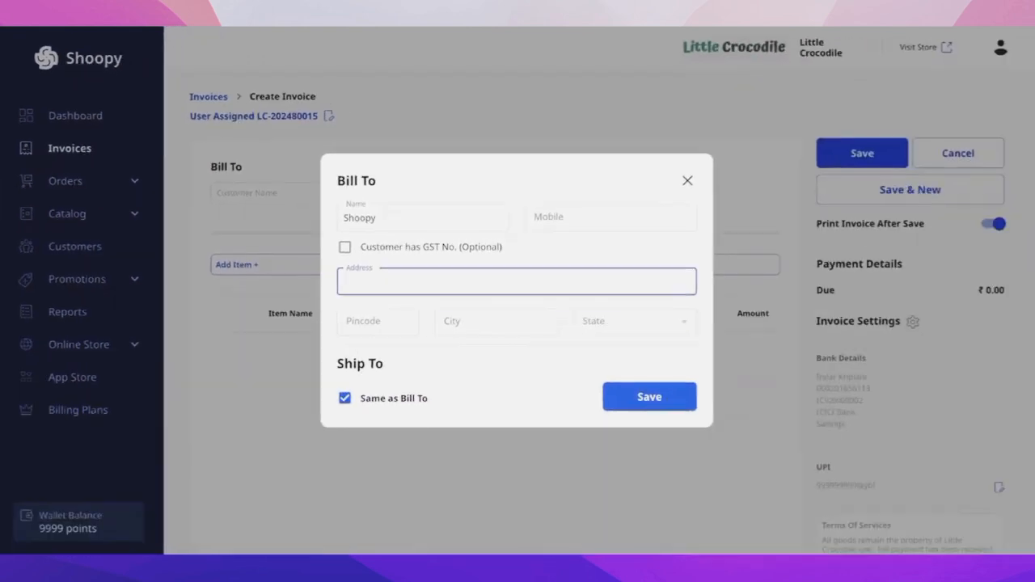
pyautogui.write('91SpringBoard')
pyautogui.press('Tab')
pyautogui.write('201')
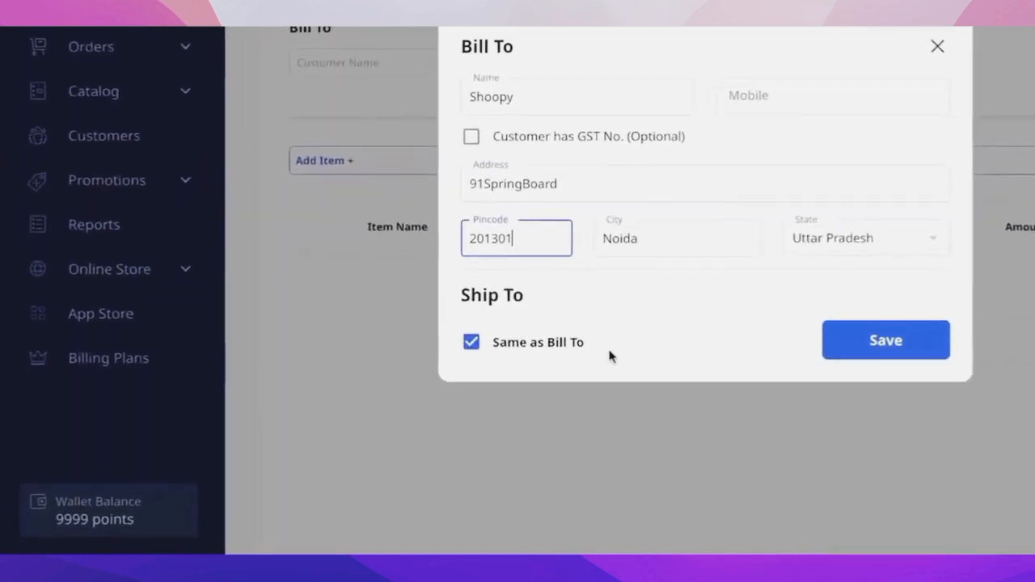
pyautogui.click(514, 323)
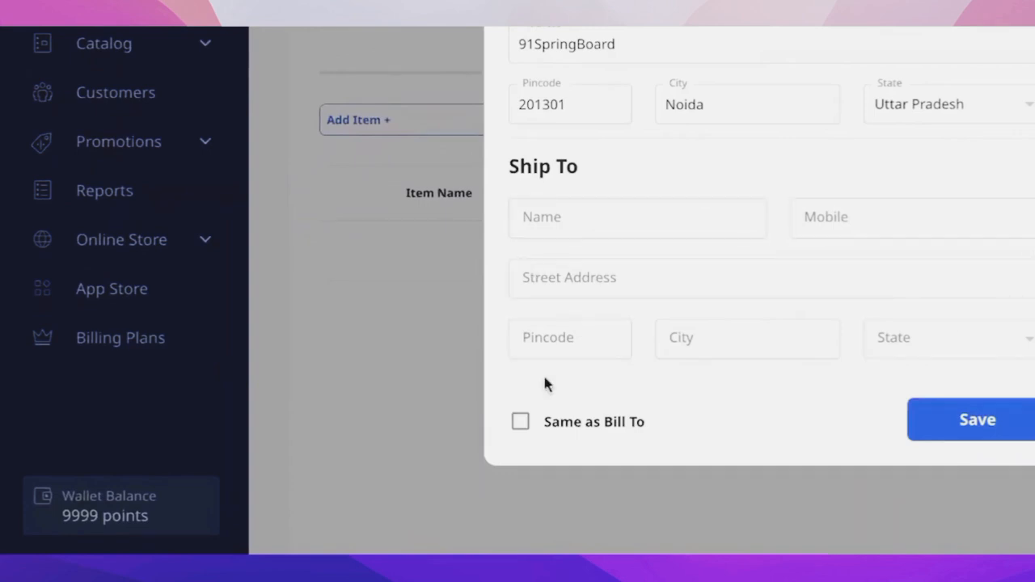
pyautogui.click(521, 422)
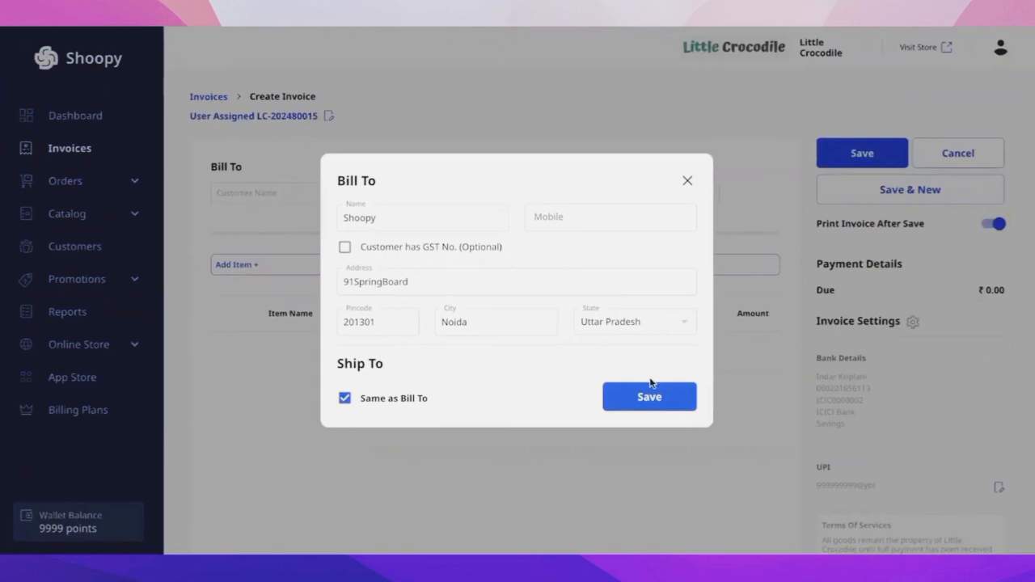
pyautogui.click(653, 396)
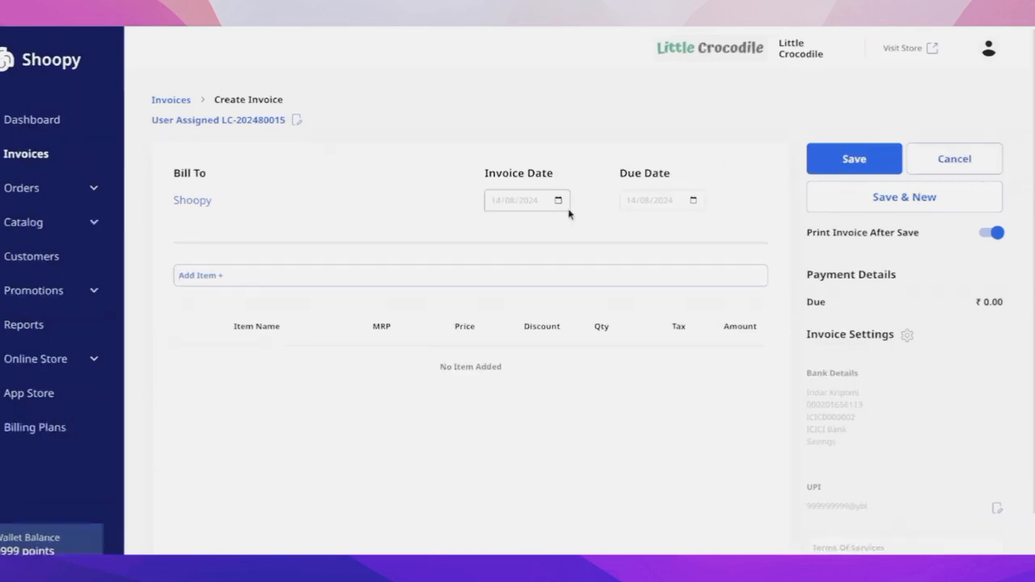
# - Set the invoice date to 12/08/2024
pyautogui.click(558, 203)
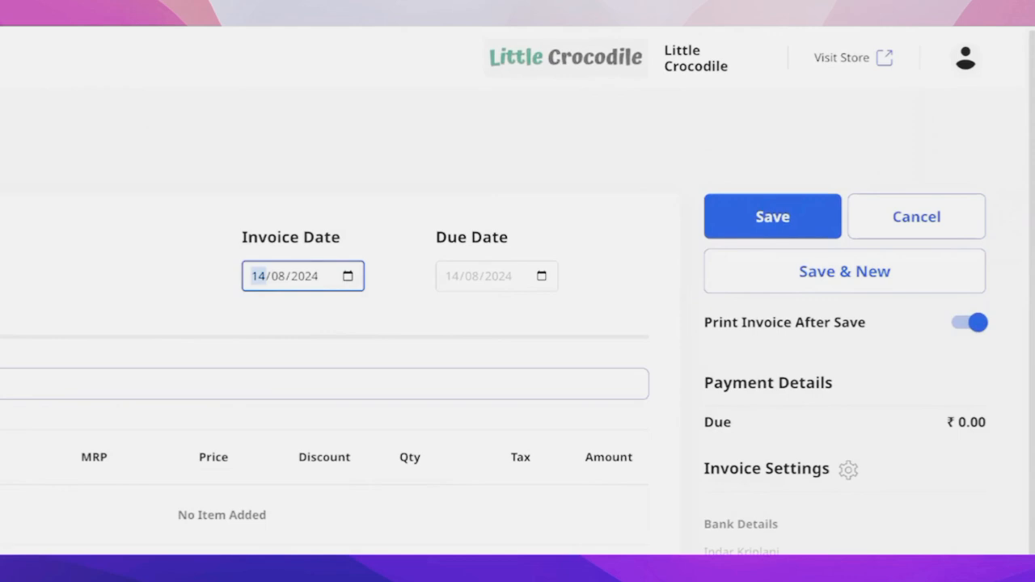
pyautogui.click(400, 289)
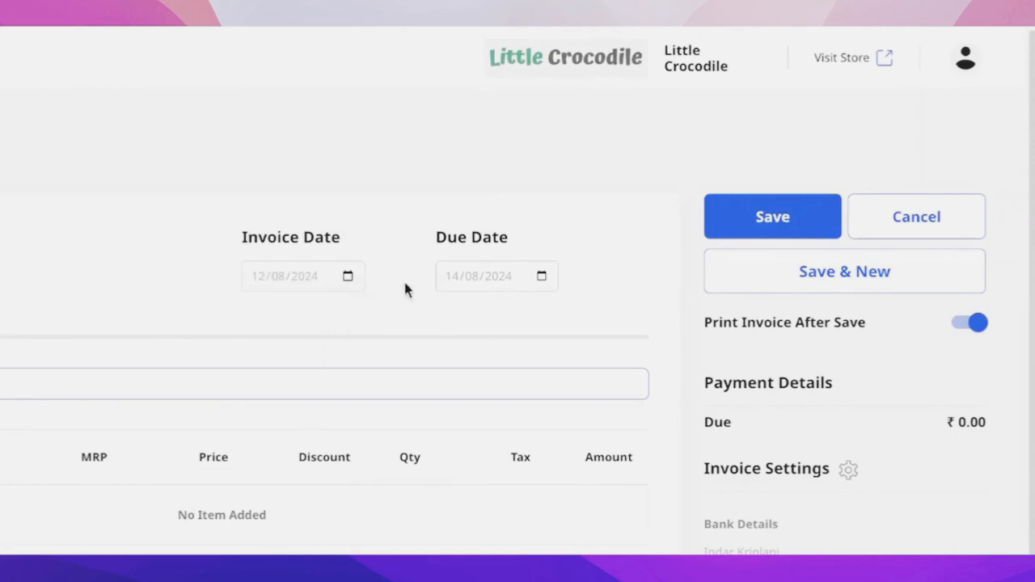
# - Set the due date to 14/09/2024 and add the Golden Bee Lamp to the invoice with a quantity of 10
pyautogui.click(538, 278)
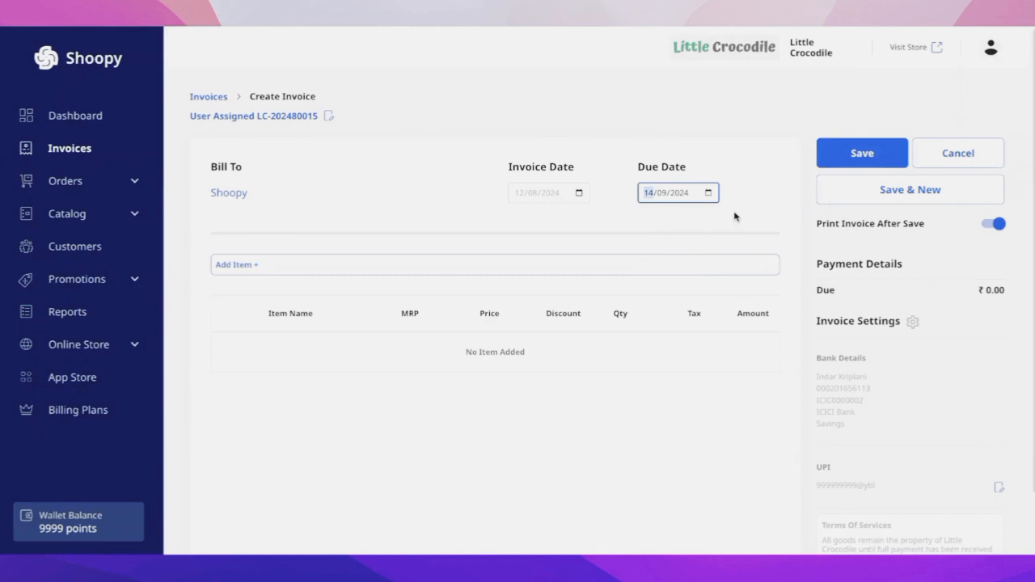
pyautogui.click(256, 264)
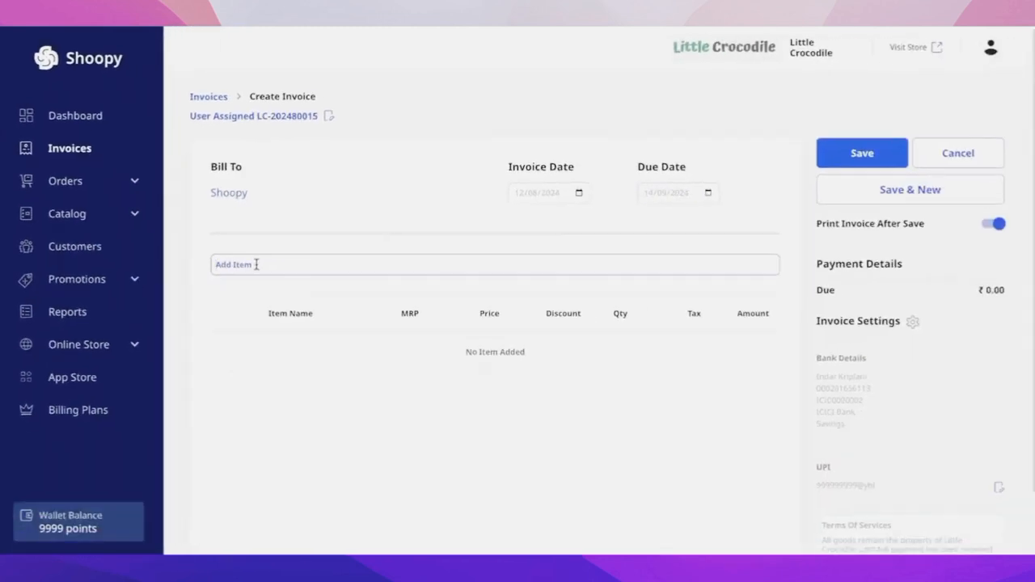
pyautogui.write('gold')
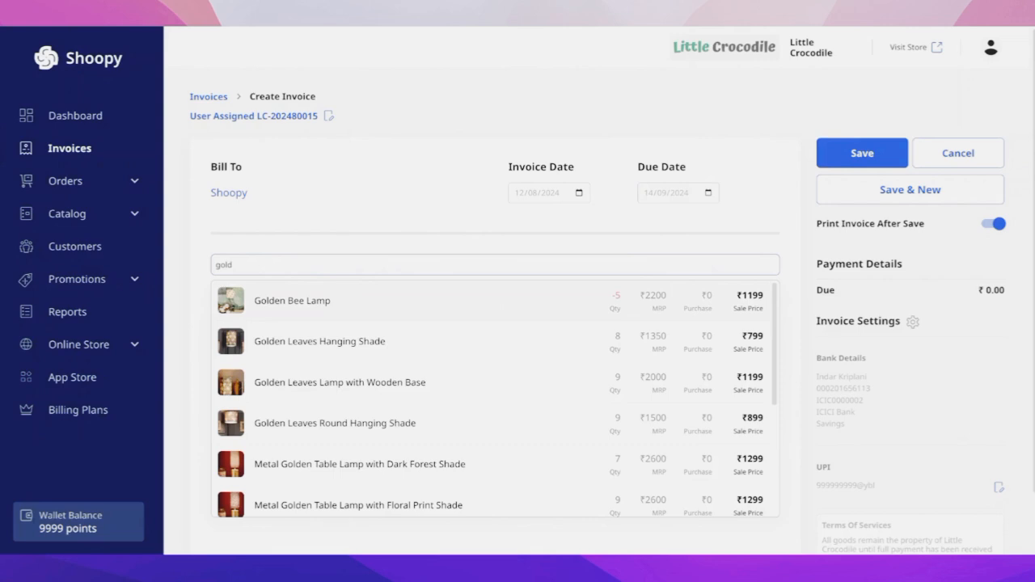
pyautogui.press('Return')
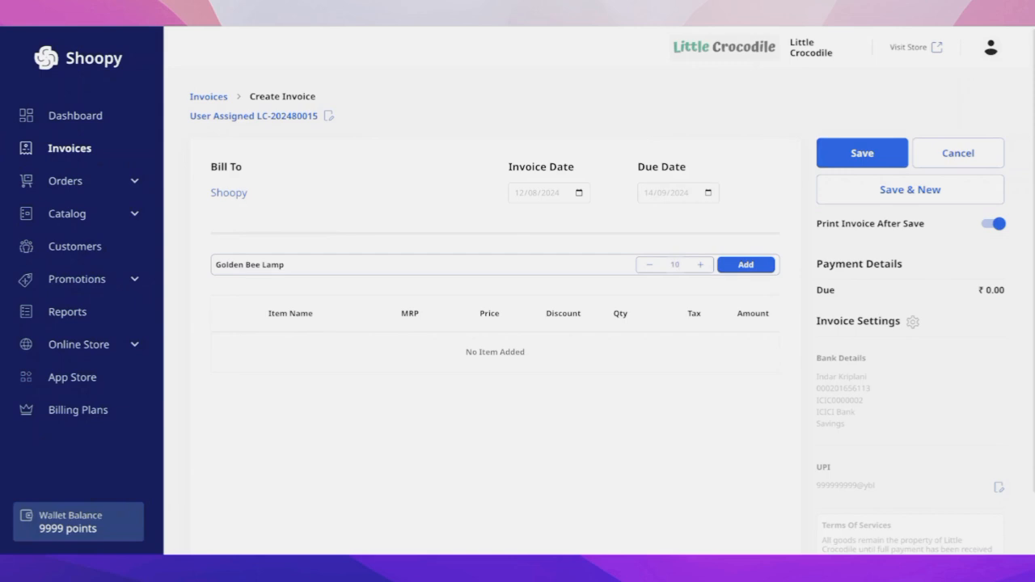
pyautogui.press('Return')
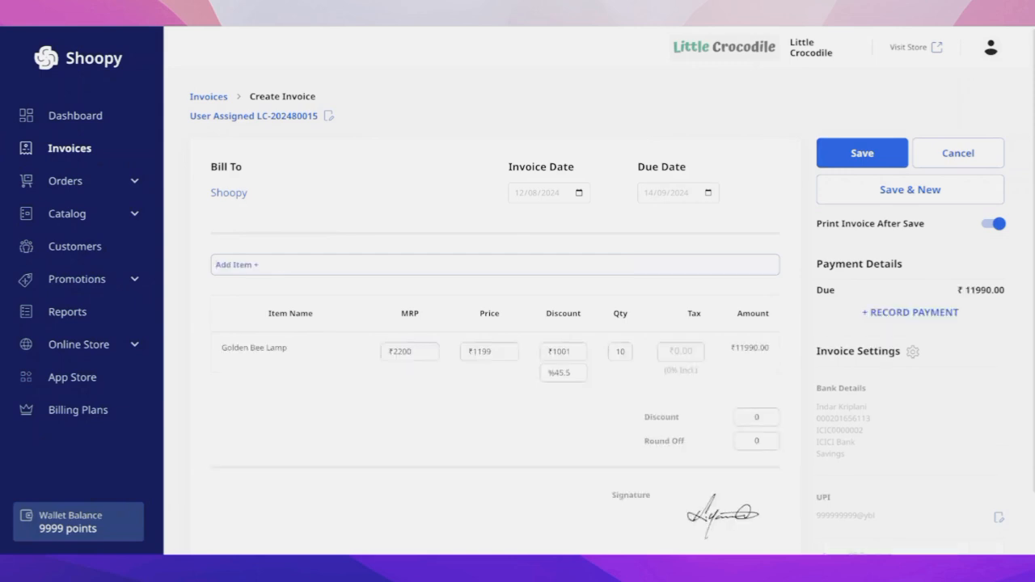
# - Find the Golden Leaves Hanging Shade among the gold items and add it to the invoice with a quantity of 1
pyautogui.write('gold')
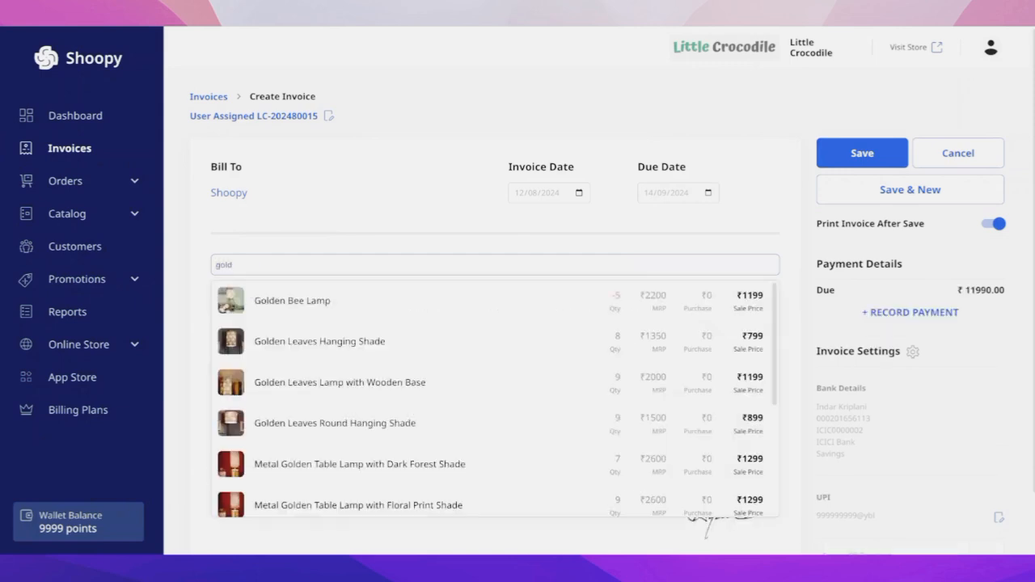
pyautogui.press('Return')
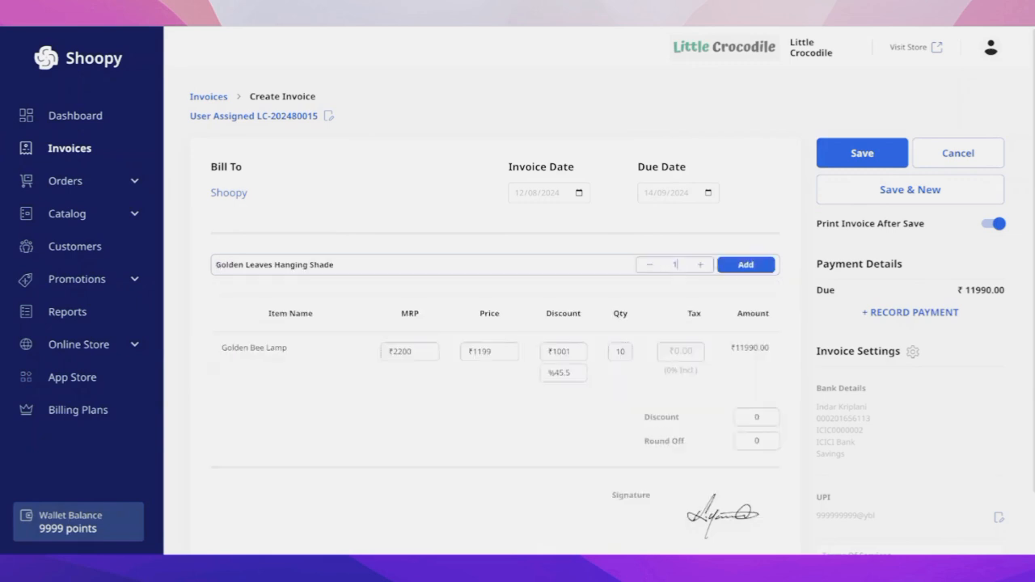
pyautogui.press('Return')
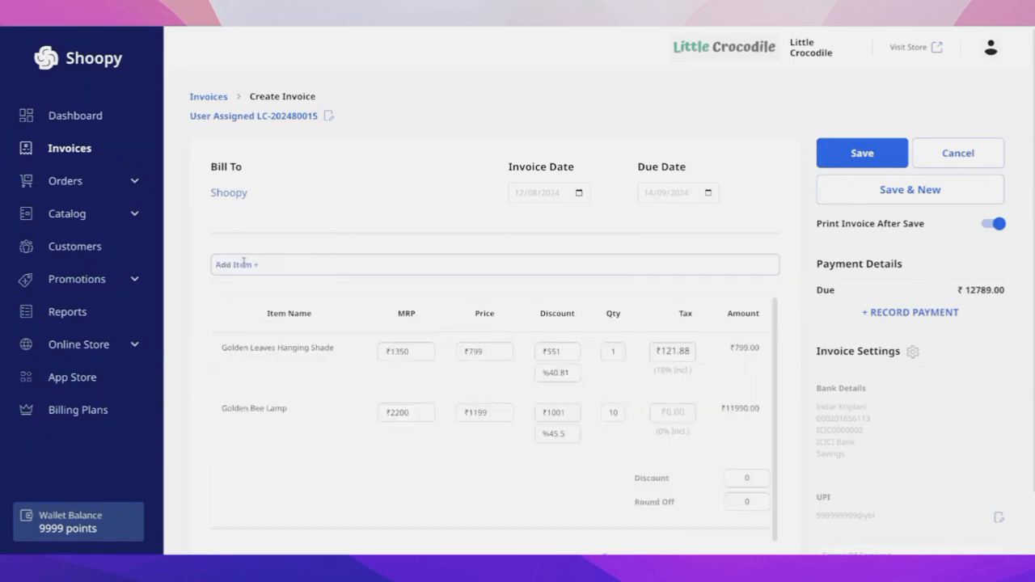
# - Set the Golden Leaves Hanging Shade's MRP to ₹1400 and remove that item from the invoice
pyautogui.scroll(-1, 647, 283)
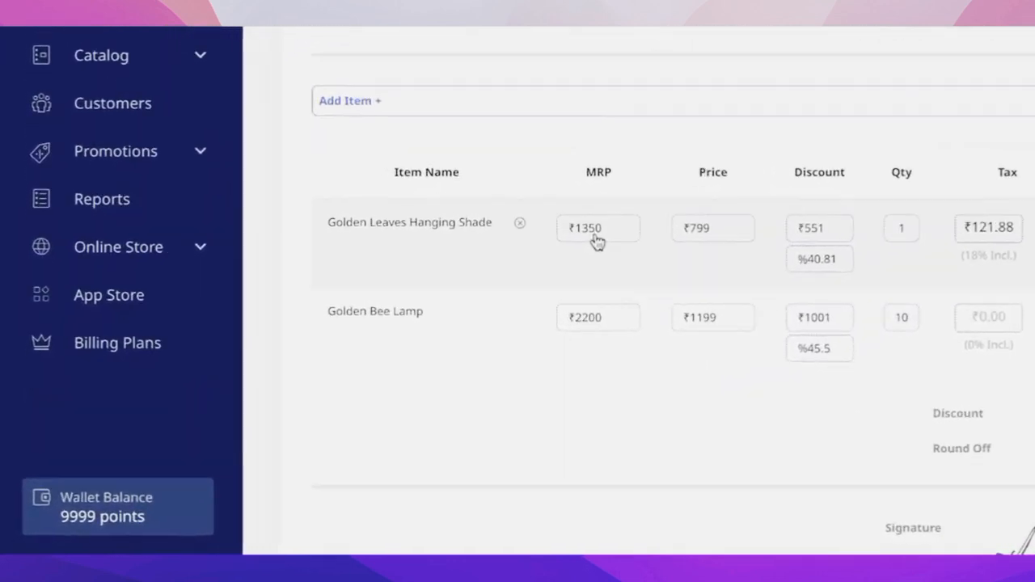
pyautogui.doubleClick(595, 234)
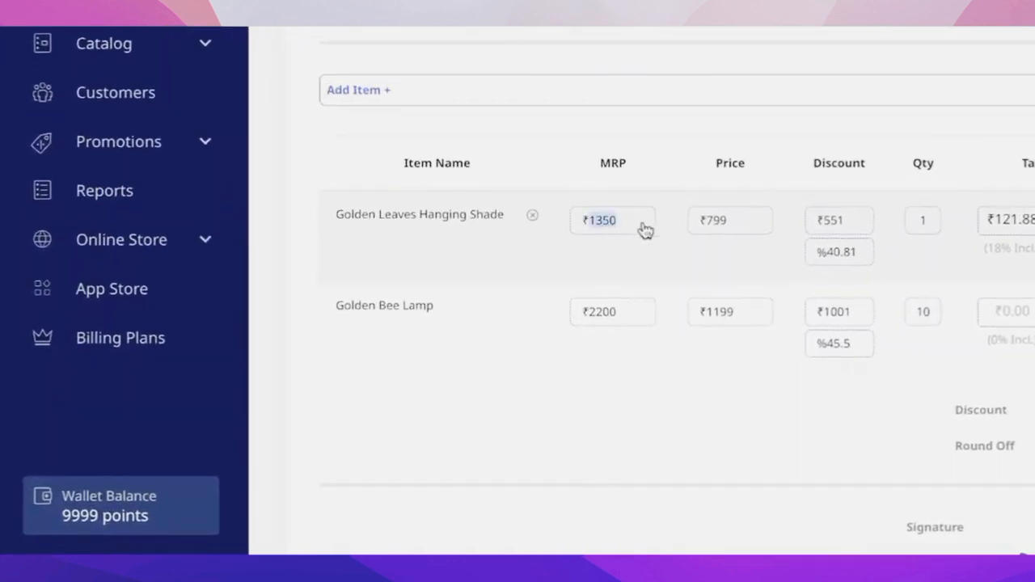
pyautogui.write('1400')
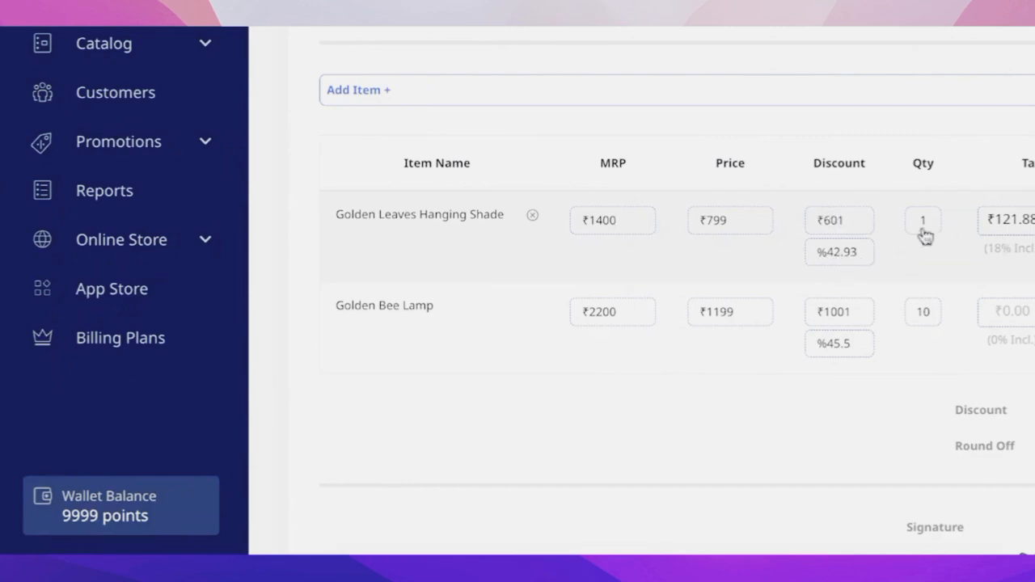
pyautogui.click(534, 218)
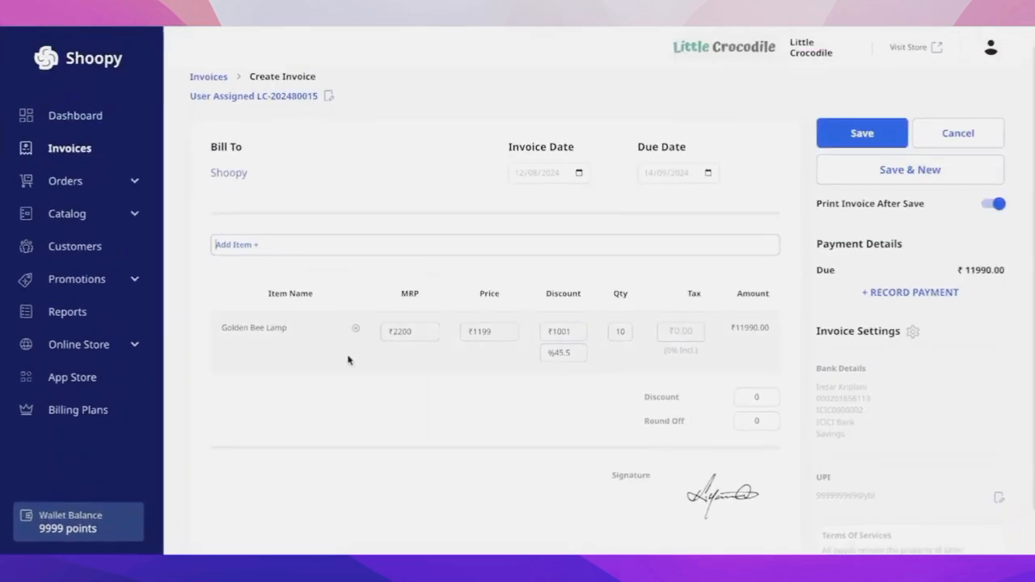
# - Apply an overall discount of 90 below the item list and save the invoice
pyautogui.scroll(-1, 763, 393)
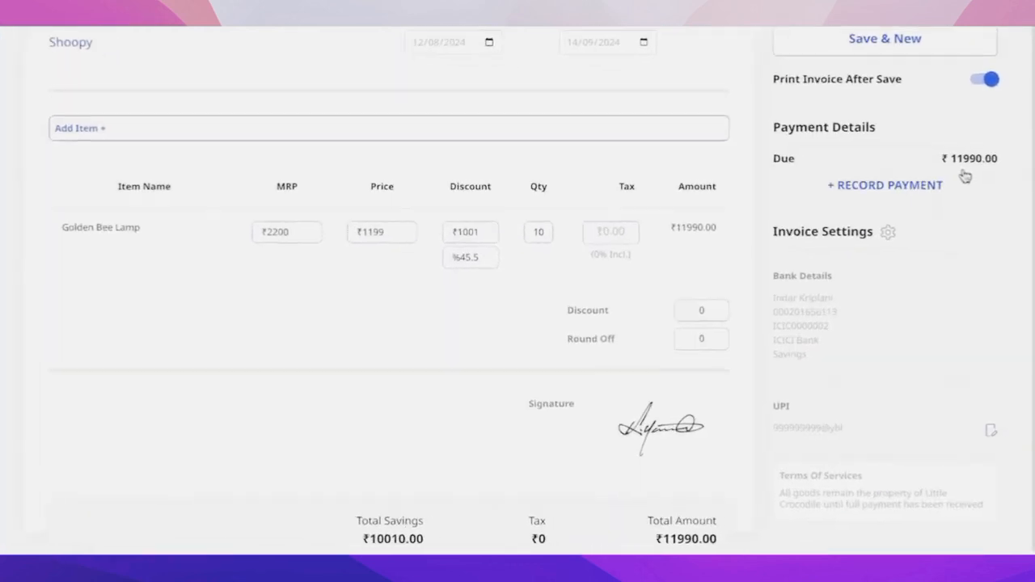
pyautogui.doubleClick(720, 311)
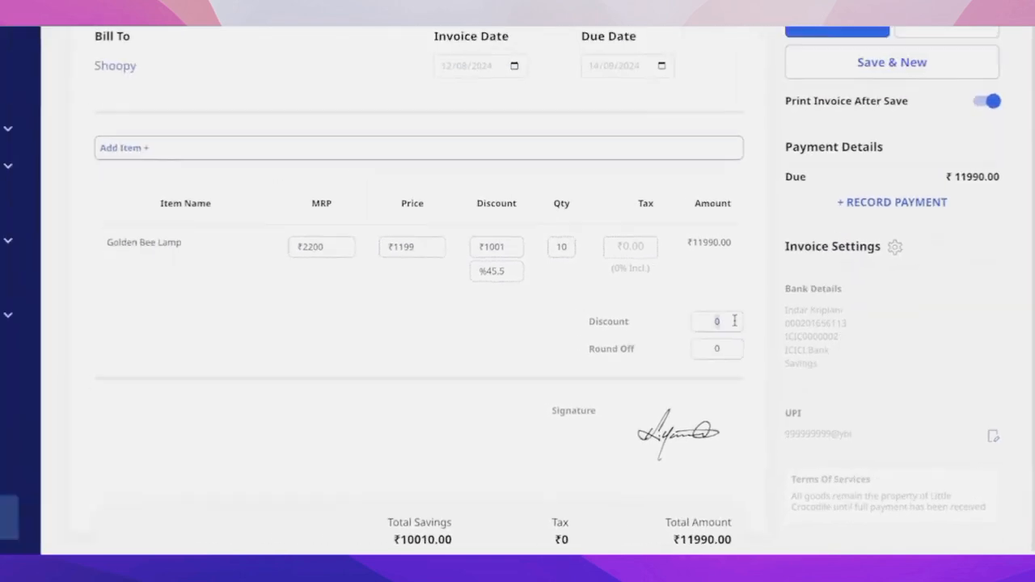
pyautogui.write('90')
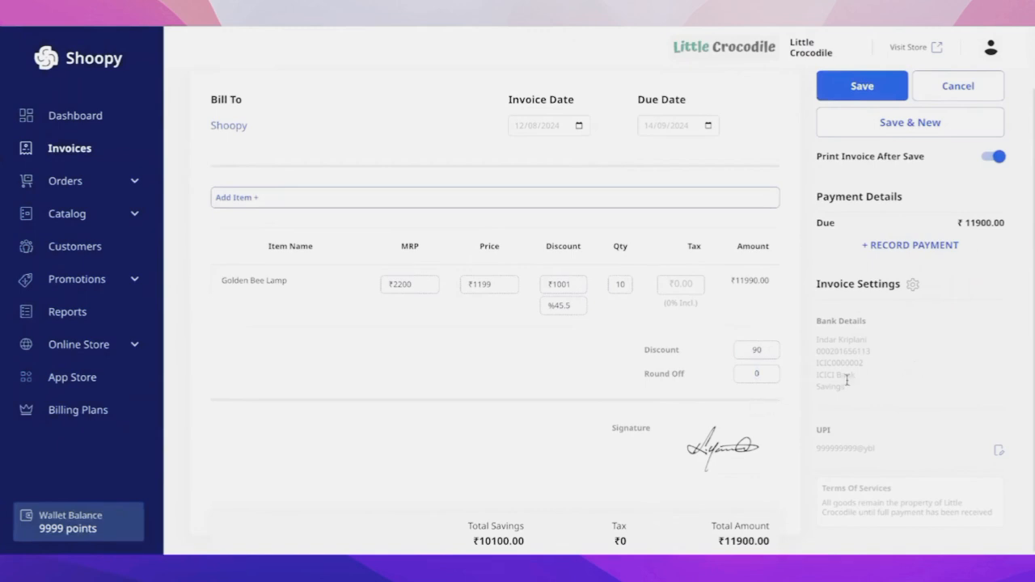
pyautogui.scroll(1, 881, 303)
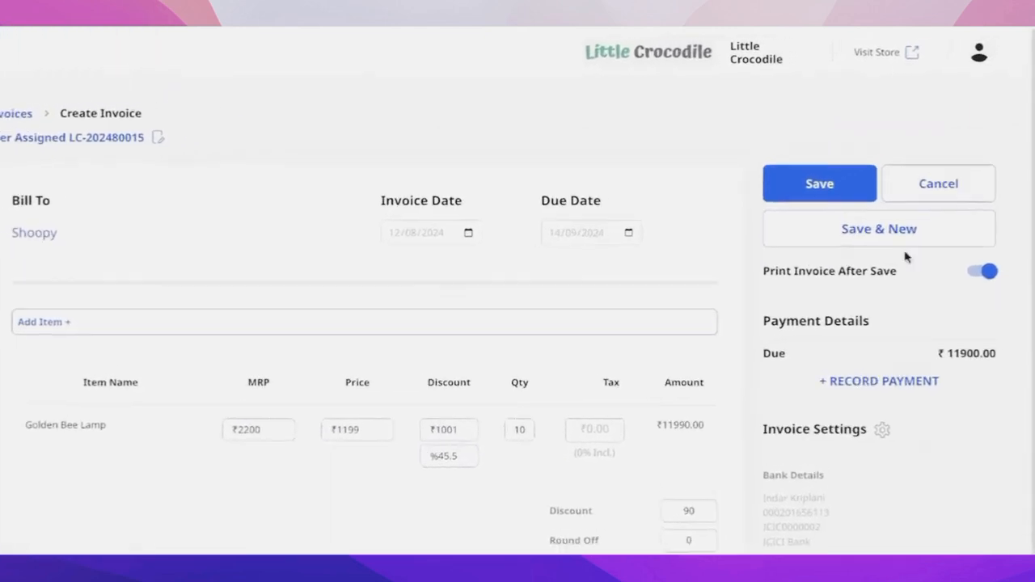
pyautogui.click(783, 217)
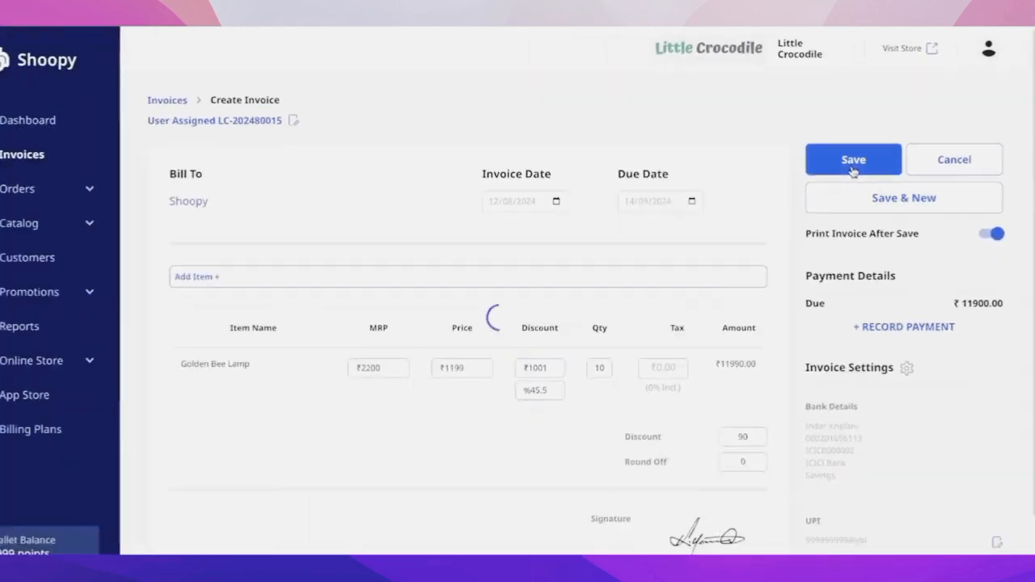